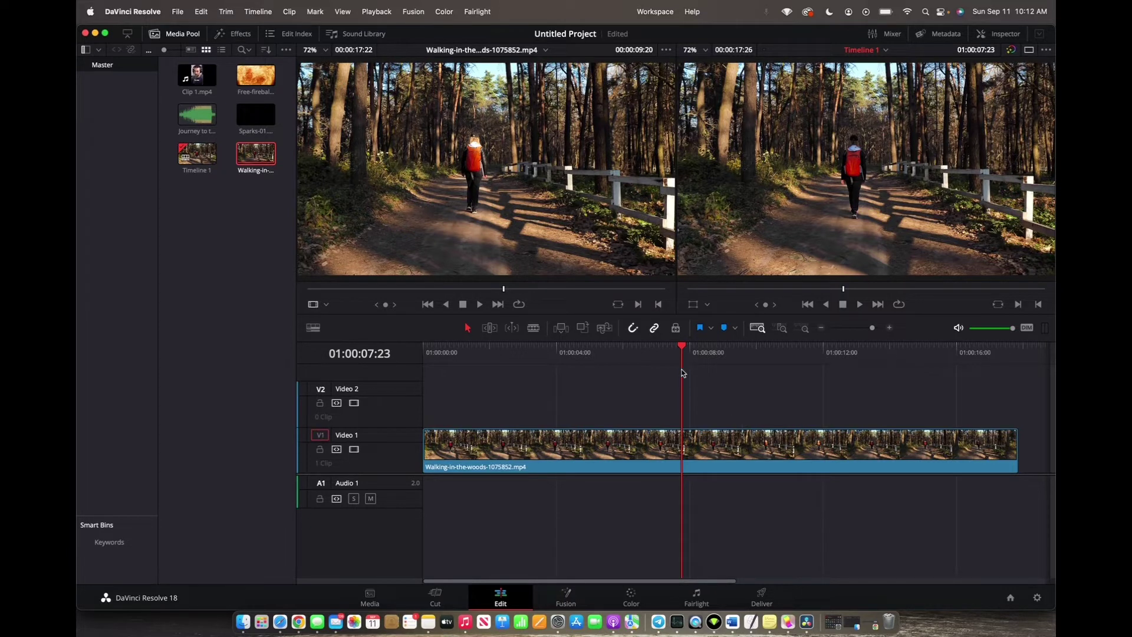
Move the playhead back to about 01:00:04:12 on the walking clip
drag(681, 350, 570, 349)
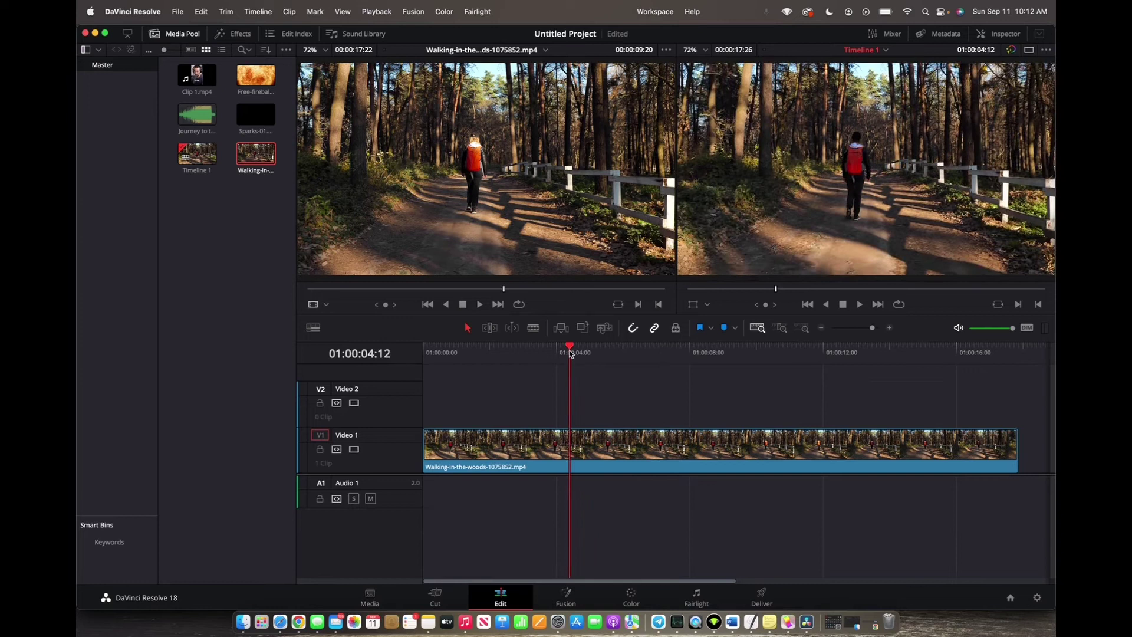
Make Blade cuts at about four seconds and about two seconds later
click(533, 328)
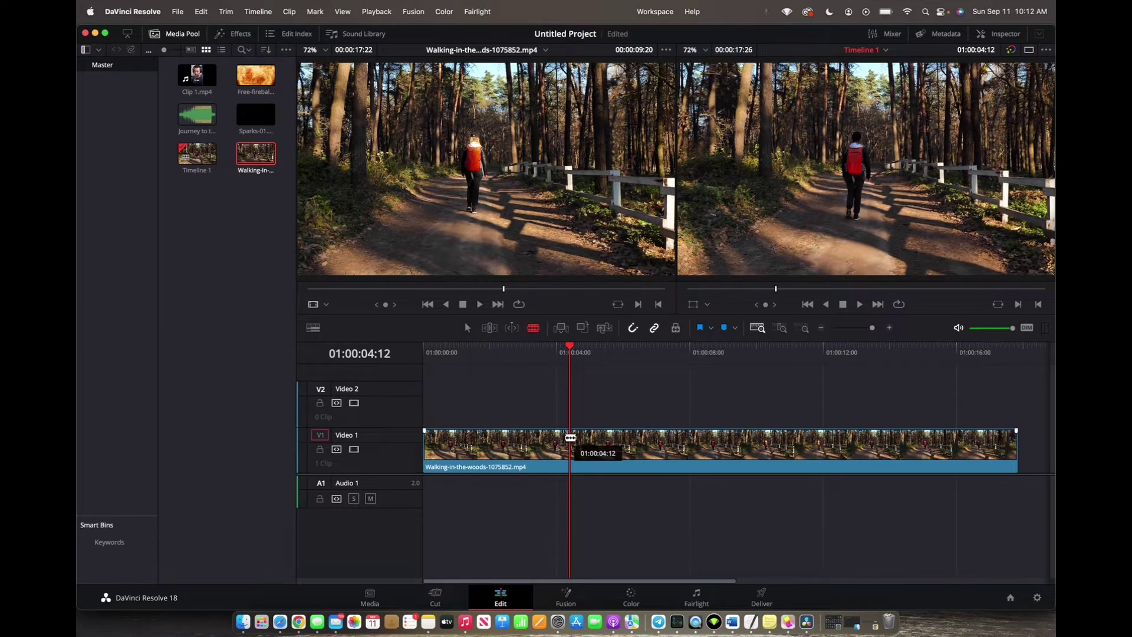
click(570, 437)
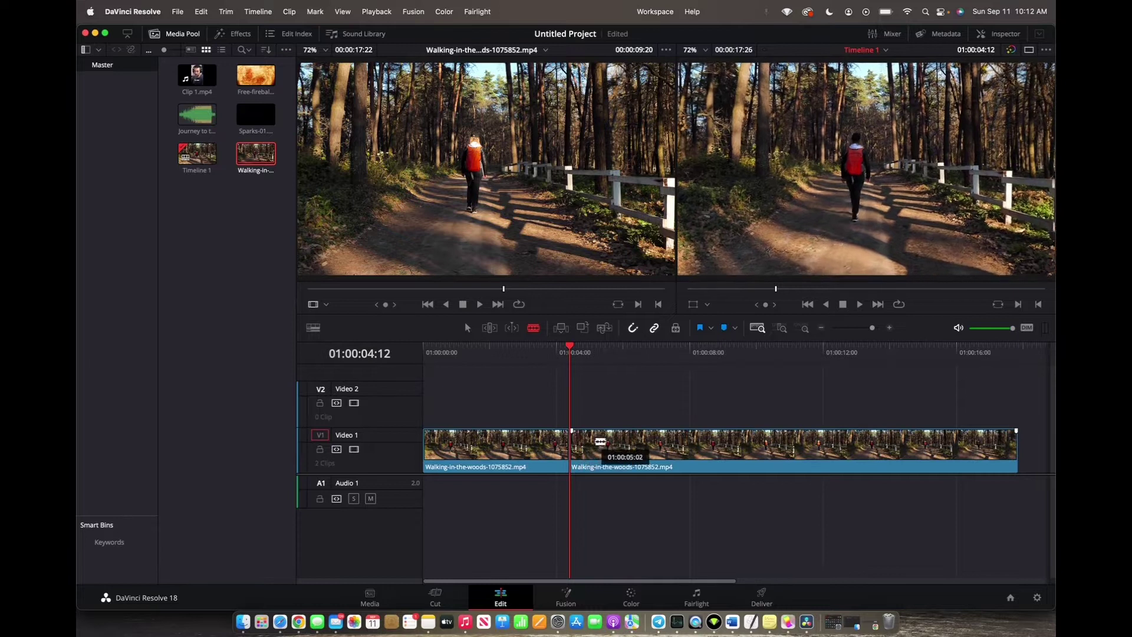
click(635, 440)
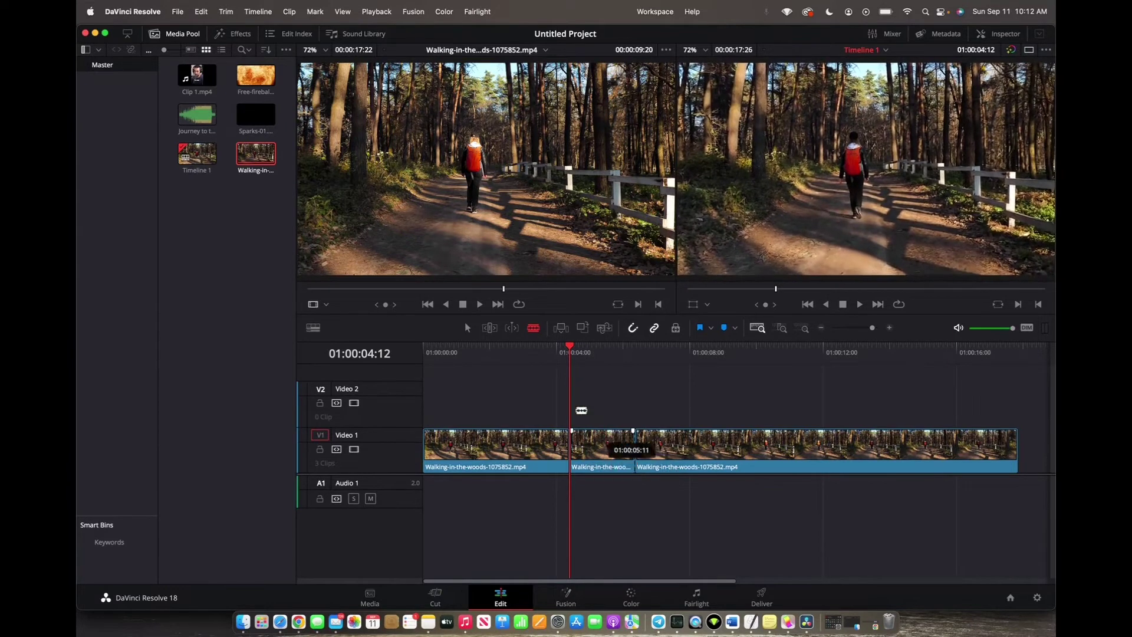
Return to Selection mode and bring up the middle clip's Change Clip Speed dialog
key(a)
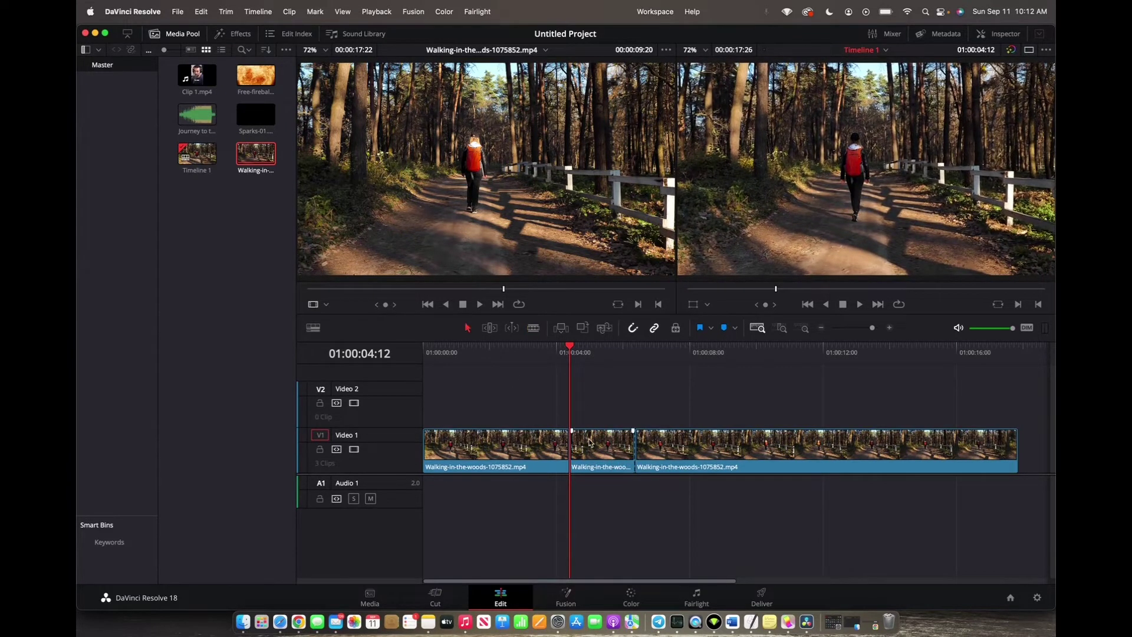
right_click(591, 445)
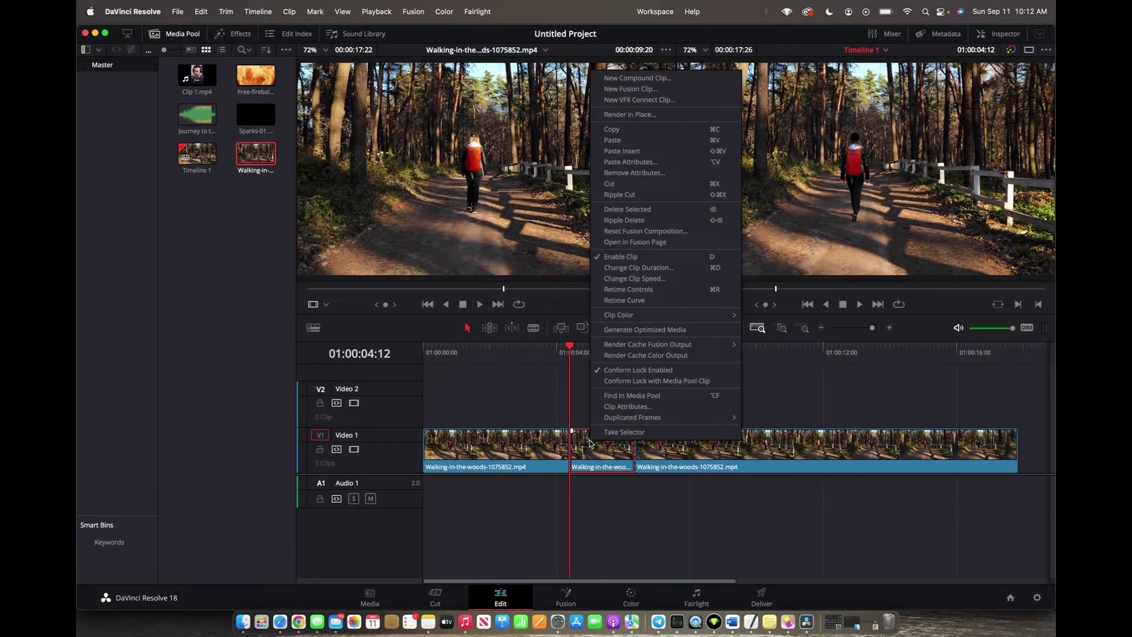
click(606, 279)
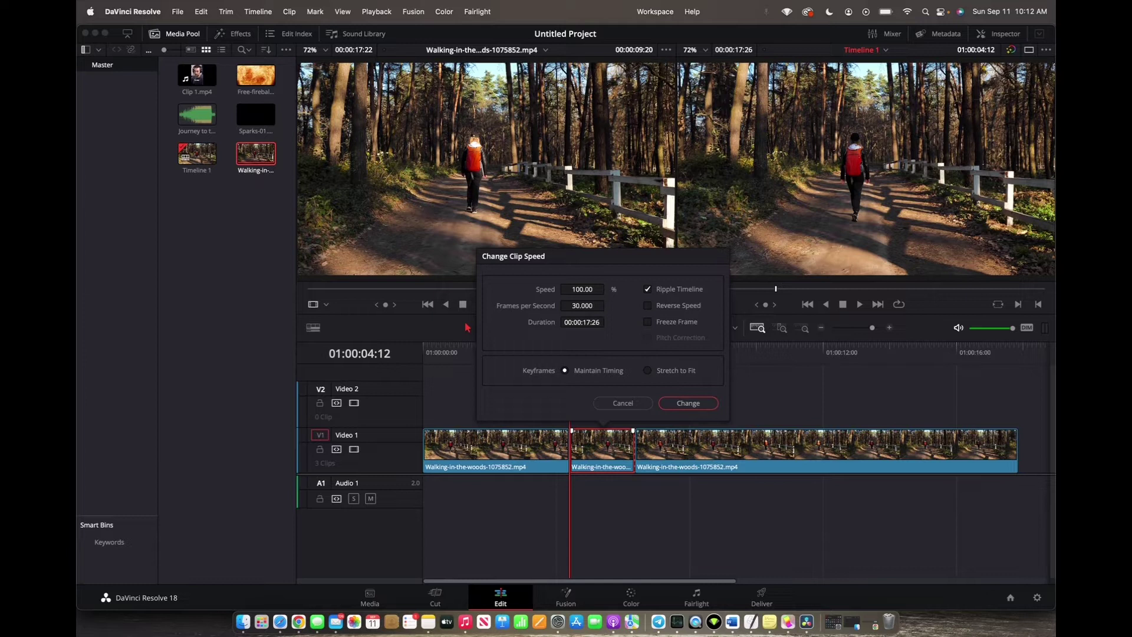
Set the middle clip's speed to 50% and apply the change
mouse_move(584, 289)
mouse_down()
mouse_move(610, 289)
mouse_move(583, 289)
mouse_up()
mouse_move(583, 290)
mouse_down()
mouse_move(628, 290)
mouse_move(530, 289)
mouse_move(566, 290)
mouse_up()
click(701, 405)
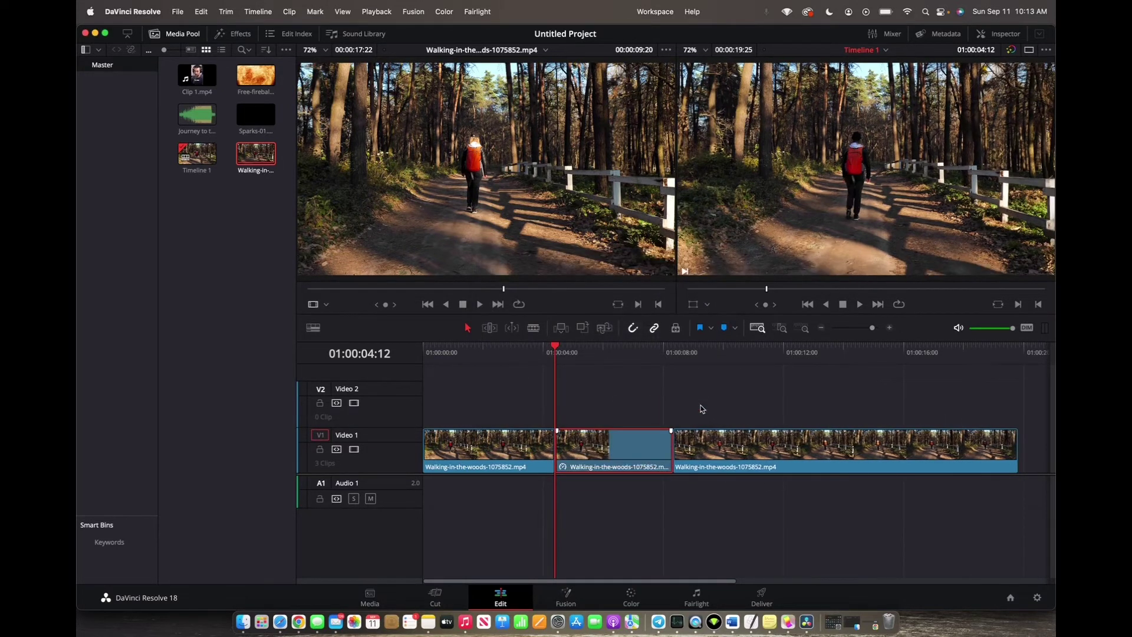
click(520, 347)
key(space)
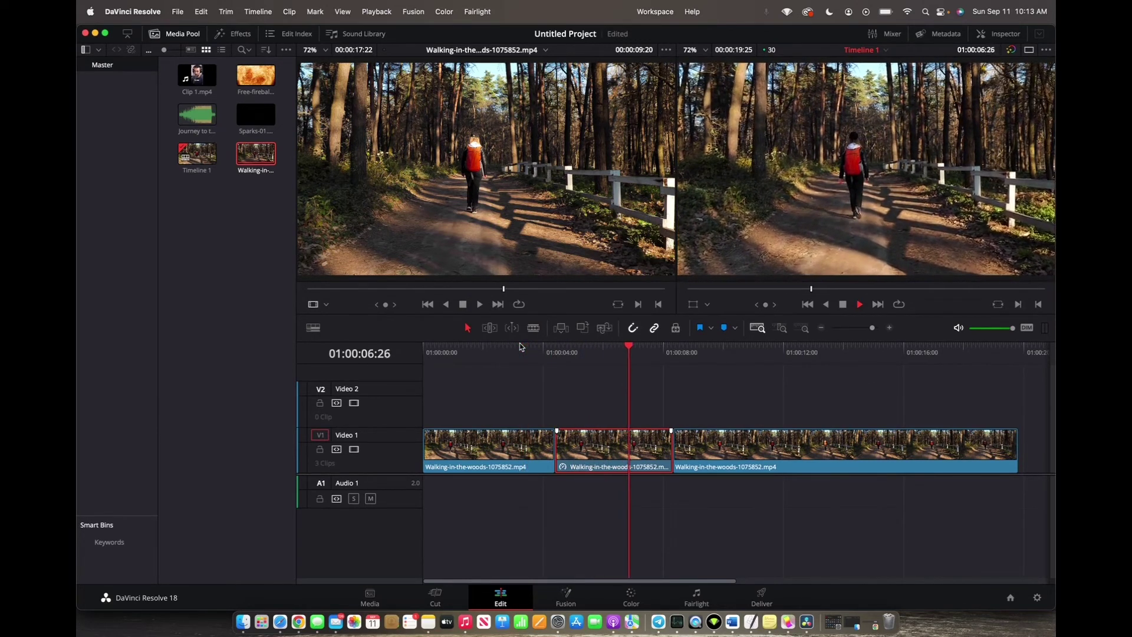
key(space)
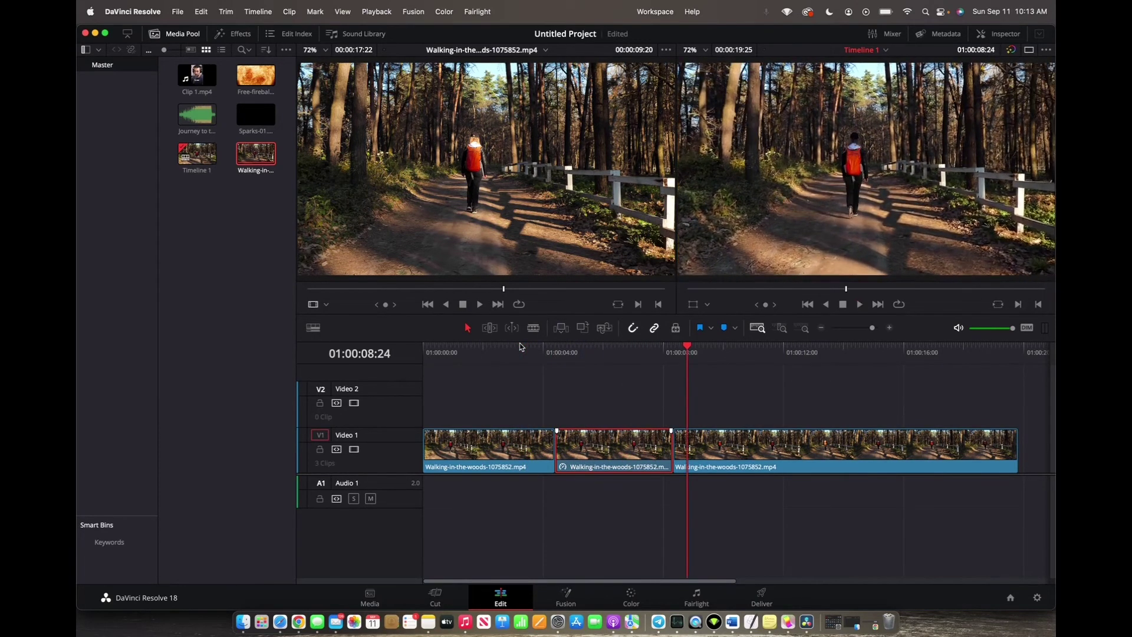